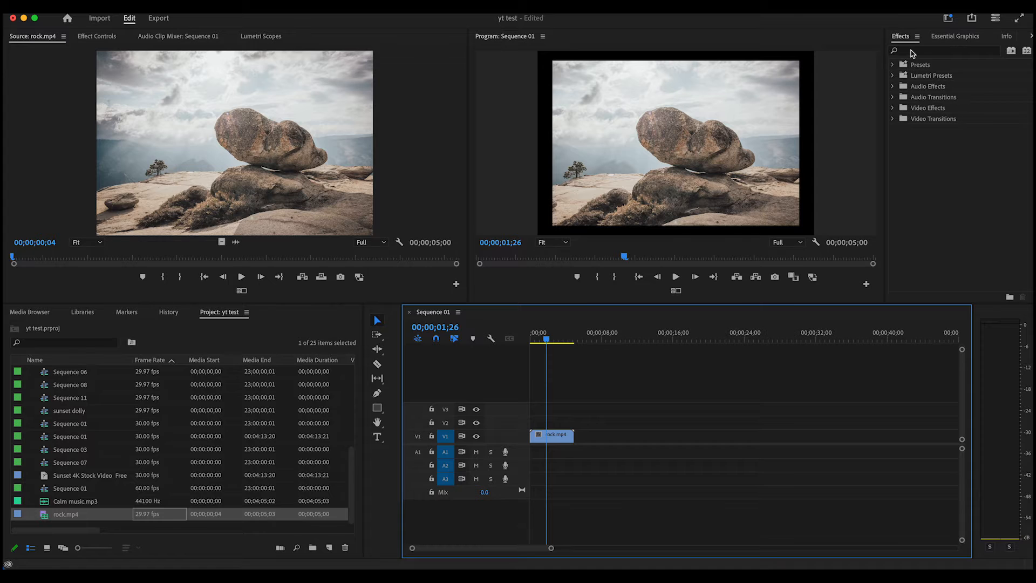
# Find the Auto Reframe effect by searching for "reframe" and apply it to the rock.mp4 clip in the timeline
pyautogui.click(912, 51)
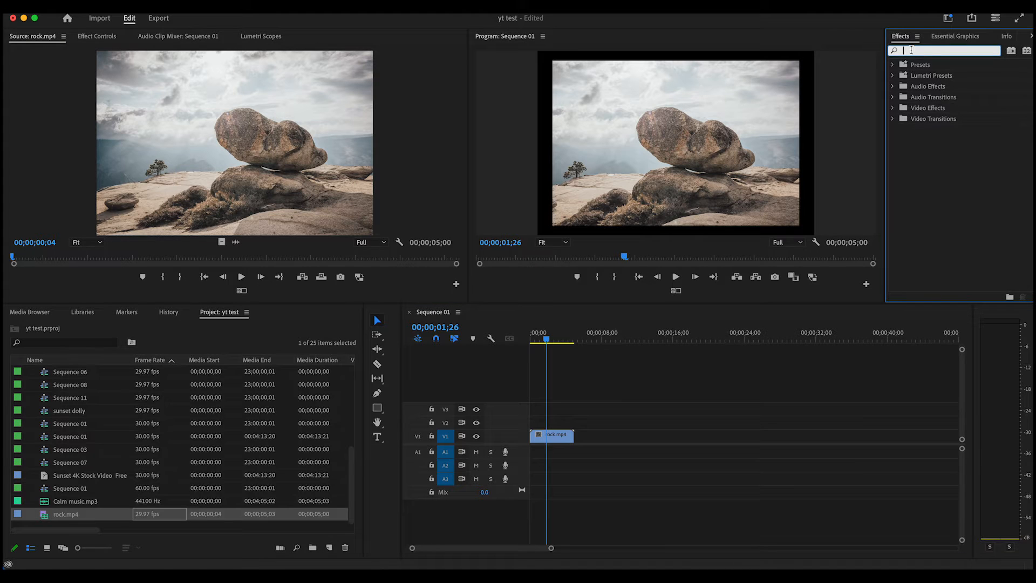
pyautogui.write('reframe')
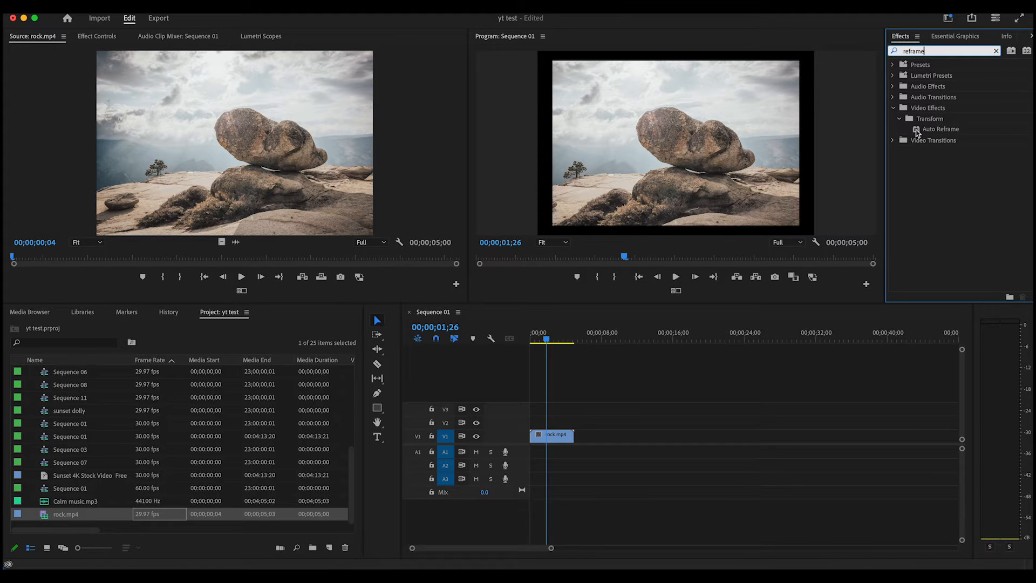
pyautogui.moveTo(917, 131); pyautogui.dragTo(542, 437)
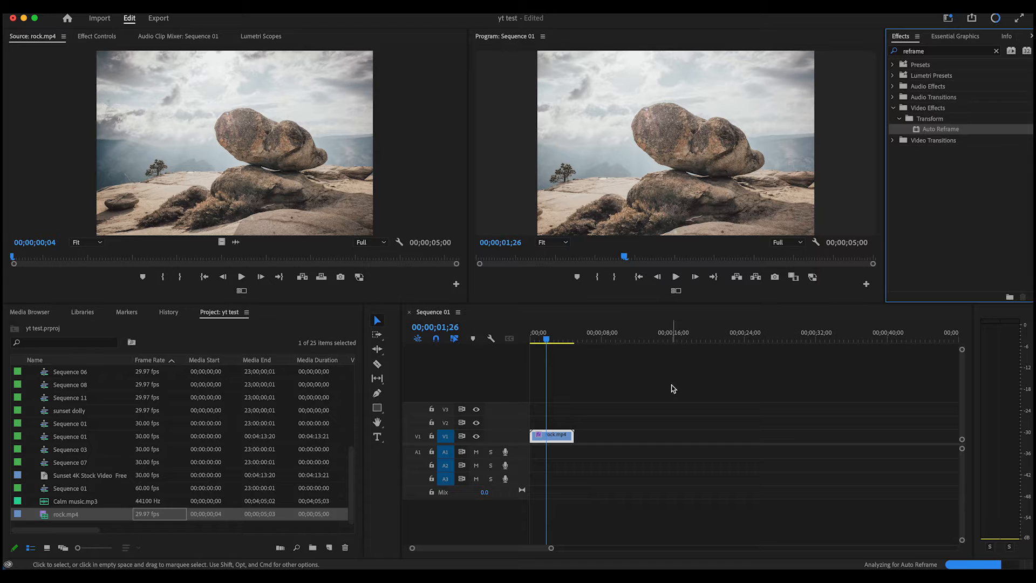
# Apply the Gaussian Blur effect to the rock.mp4 clip and set its Blurriness to 195
pyautogui.click(996, 54)
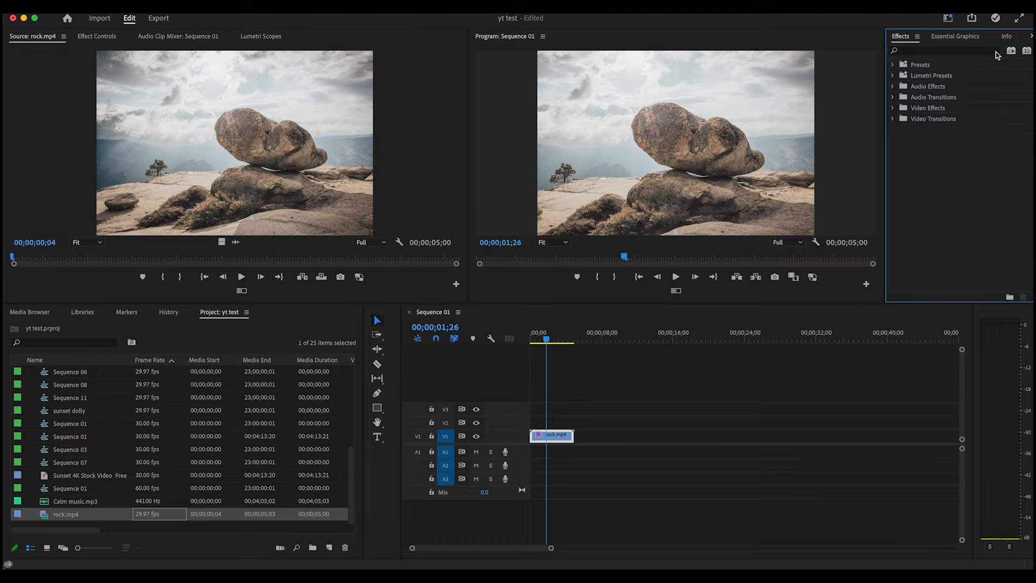
pyautogui.click(943, 51)
pyautogui.write('g')
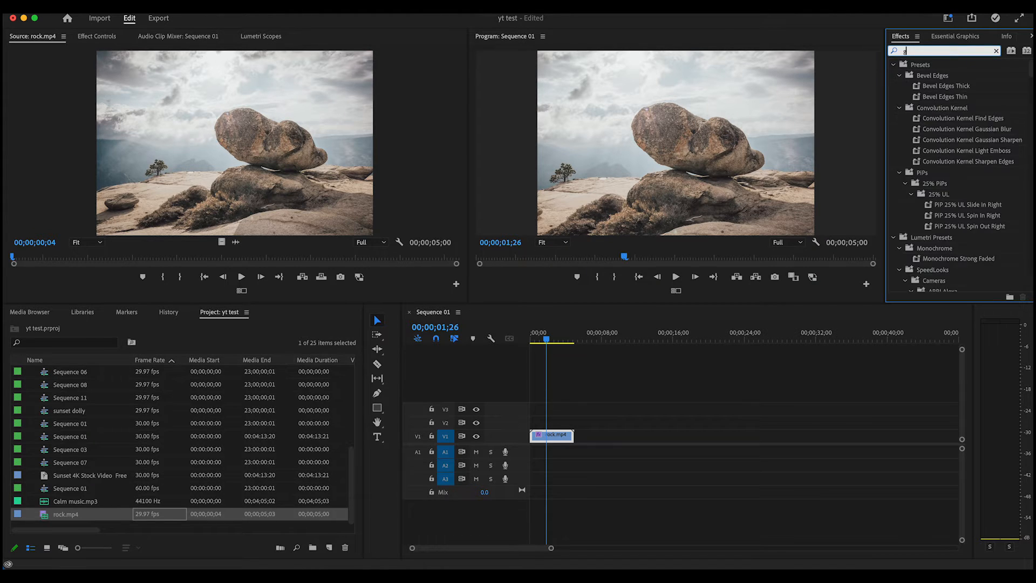
pyautogui.write('aus')
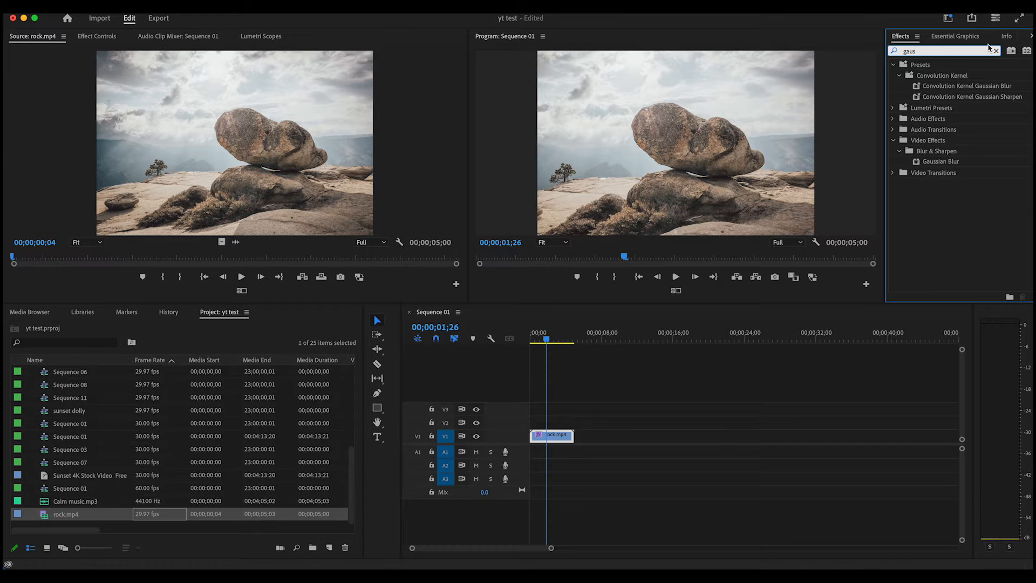
pyautogui.moveTo(919, 162); pyautogui.dragTo(555, 435)
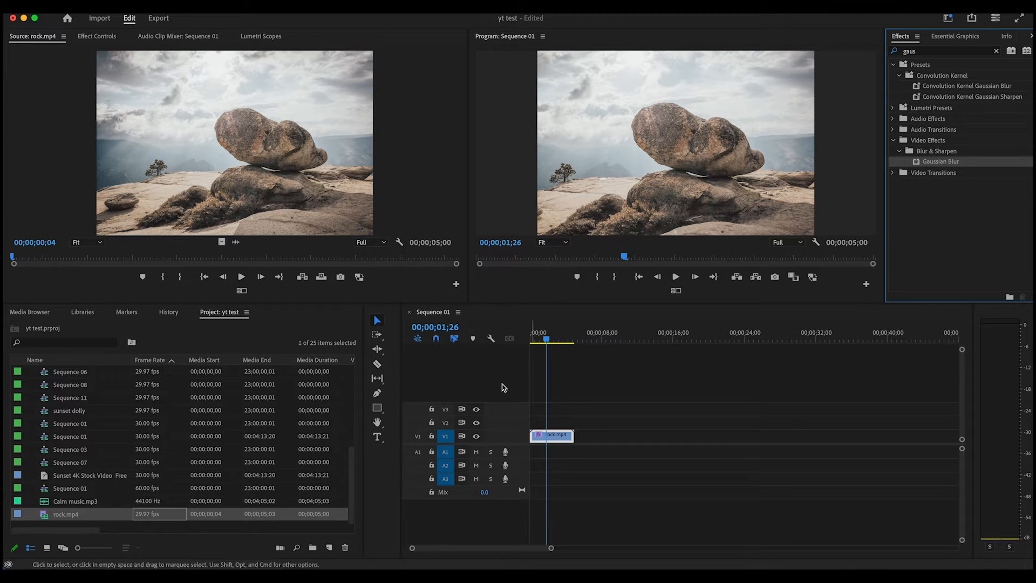
pyautogui.click(99, 36)
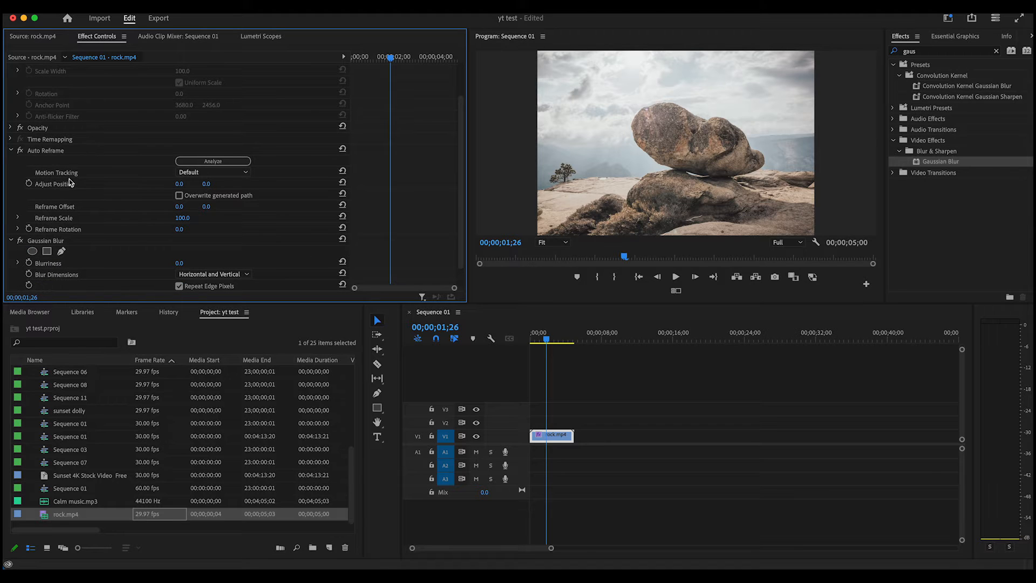
pyautogui.scroll(-1, 91, 189)
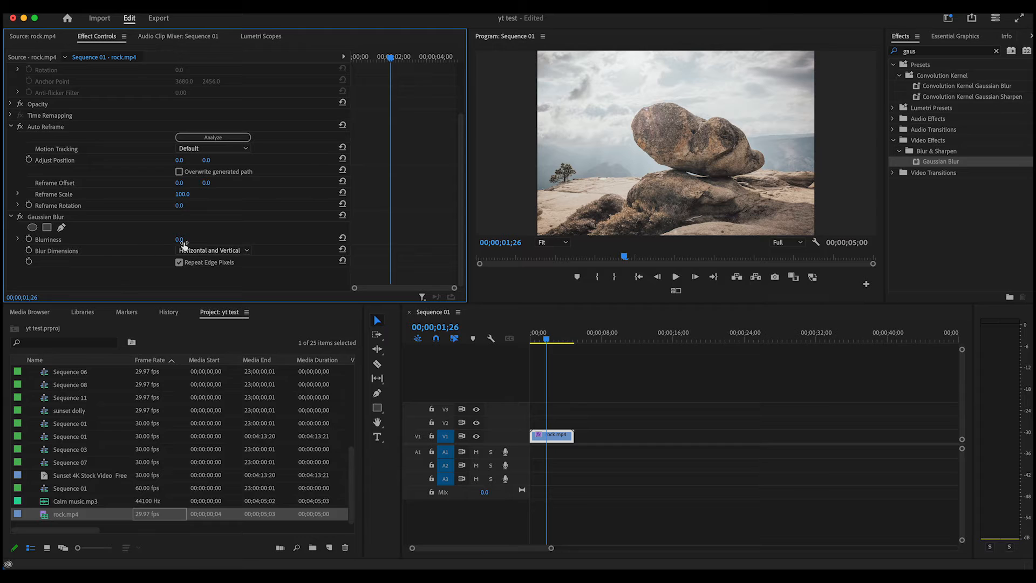
pyautogui.moveTo(179, 240); pyautogui.dragTo(284, 240)
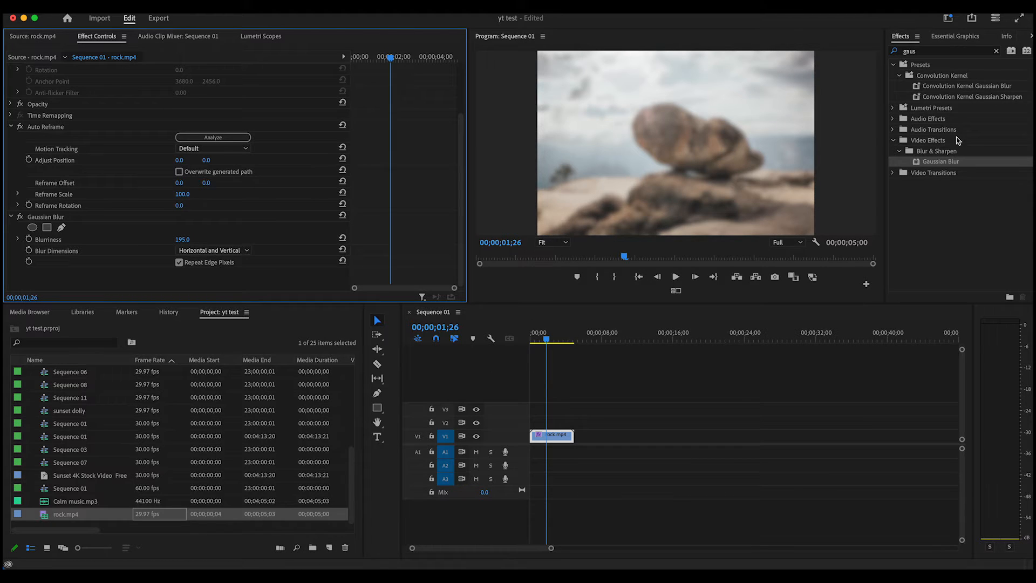
# Apply the Noise effect from the Noise & Grain video effects to the clip, with Amount of Noise at 100%
pyautogui.click(996, 51)
pyautogui.click(894, 109)
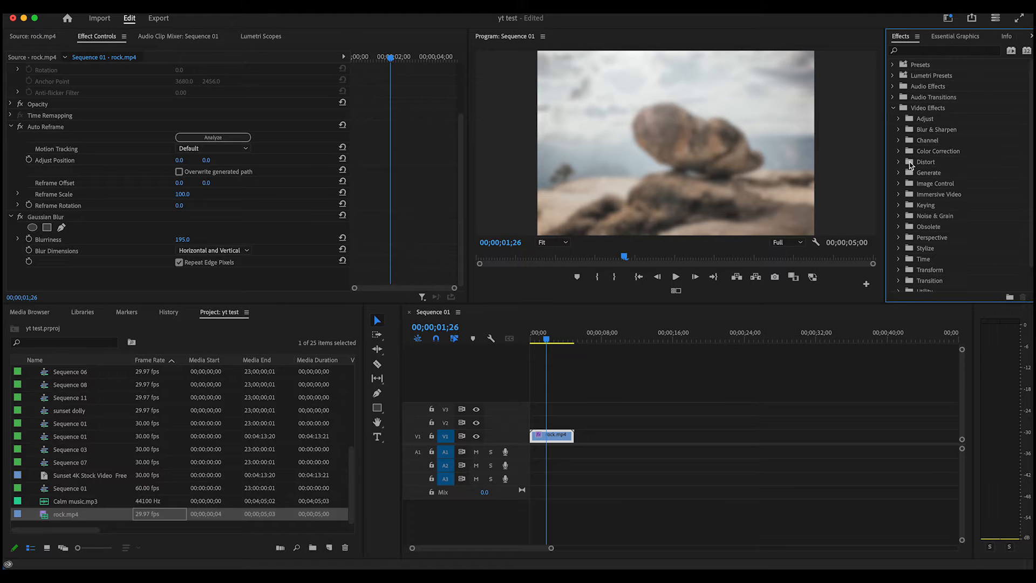
pyautogui.click(899, 216)
pyautogui.moveTo(919, 230); pyautogui.dragTo(550, 435)
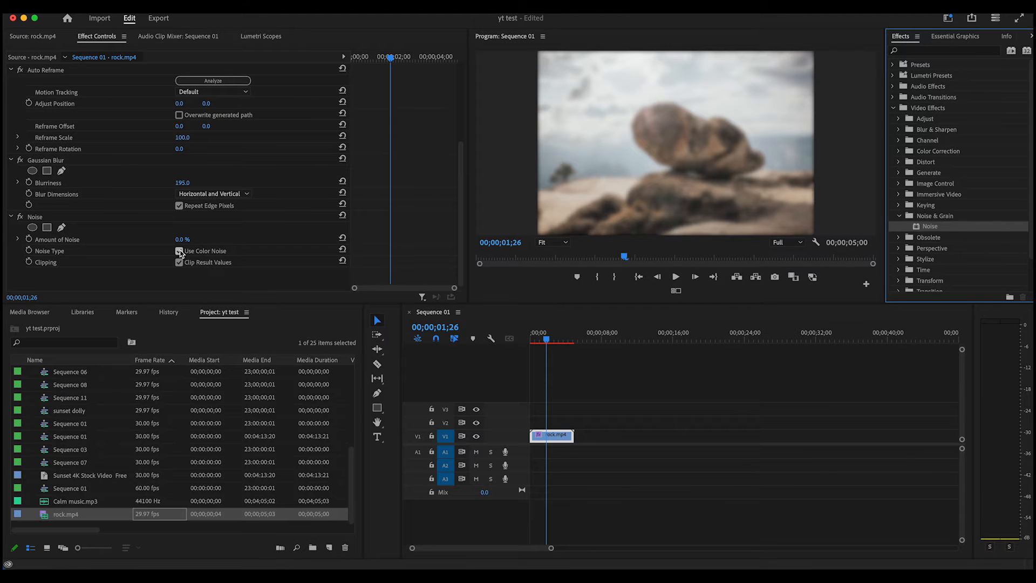
pyautogui.scroll(-3, 181, 243)
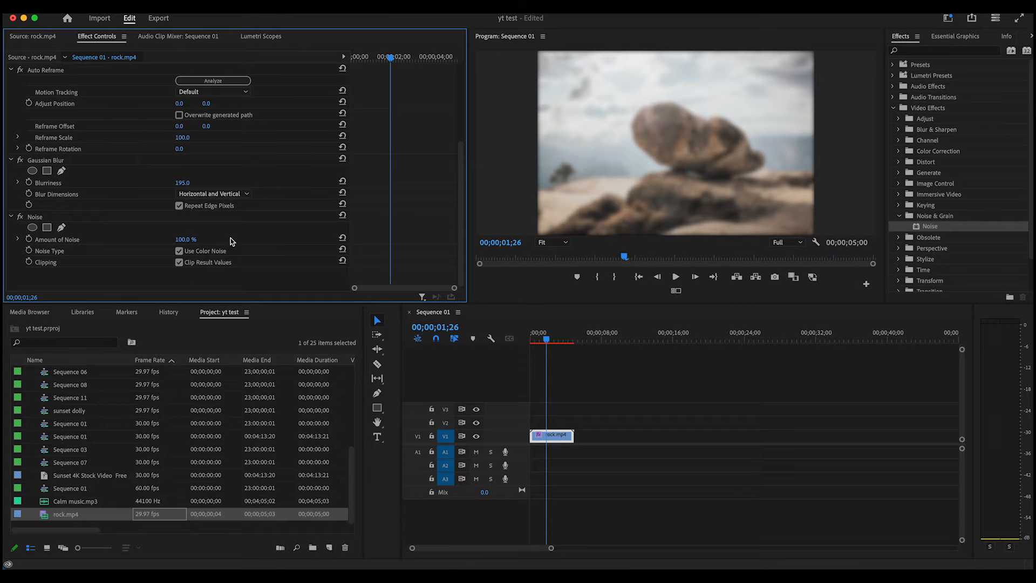
pyautogui.scroll(-2, 952, 233)
pyautogui.scroll(-1, 951, 233)
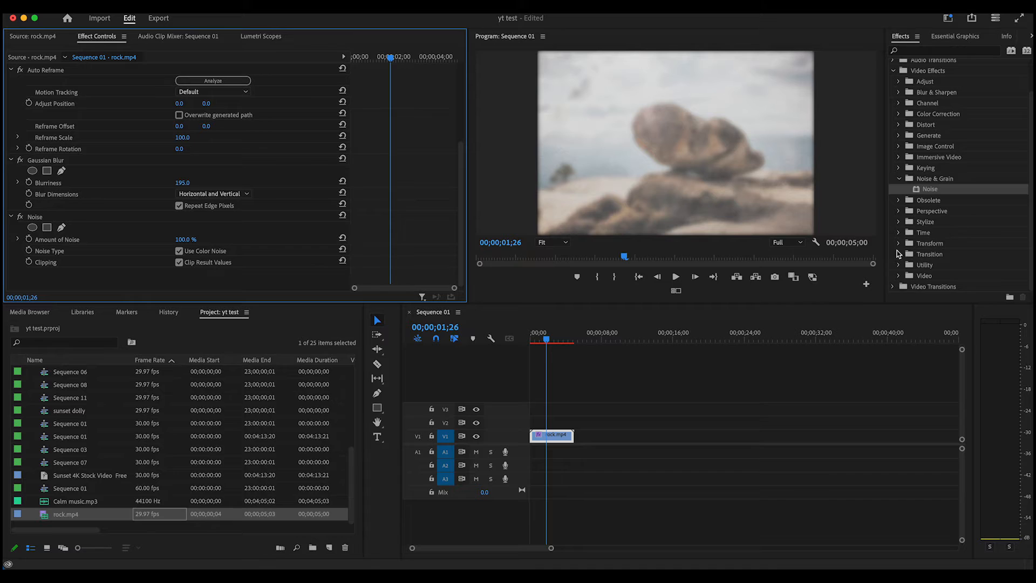
# Apply the Crop effect from the Transform video effects to the clip and set its Left crop to 43%
pyautogui.click(899, 243)
pyautogui.scroll(-2, 954, 248)
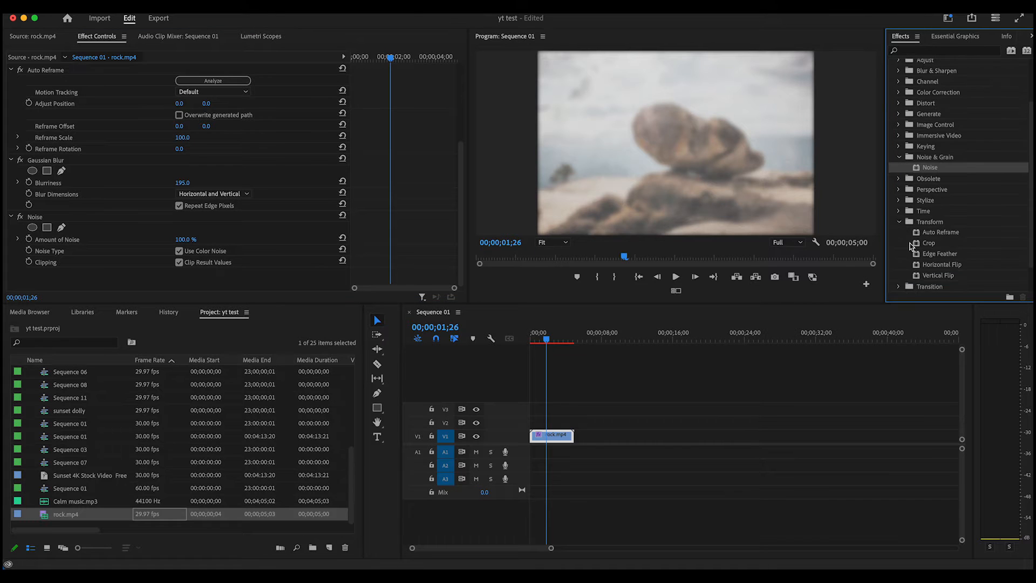
pyautogui.doubleClick(928, 244)
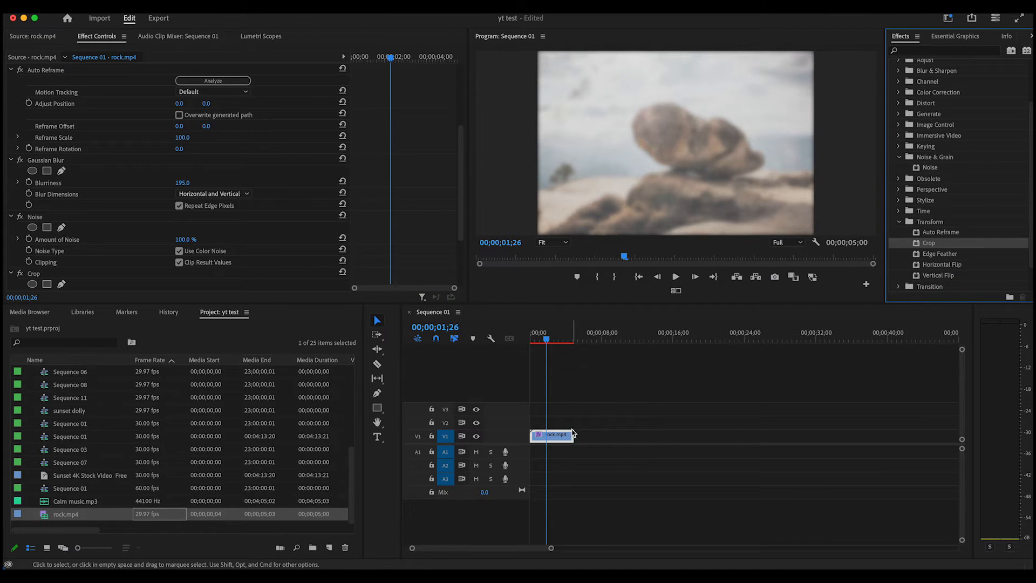
pyautogui.scroll(-4, 112, 196)
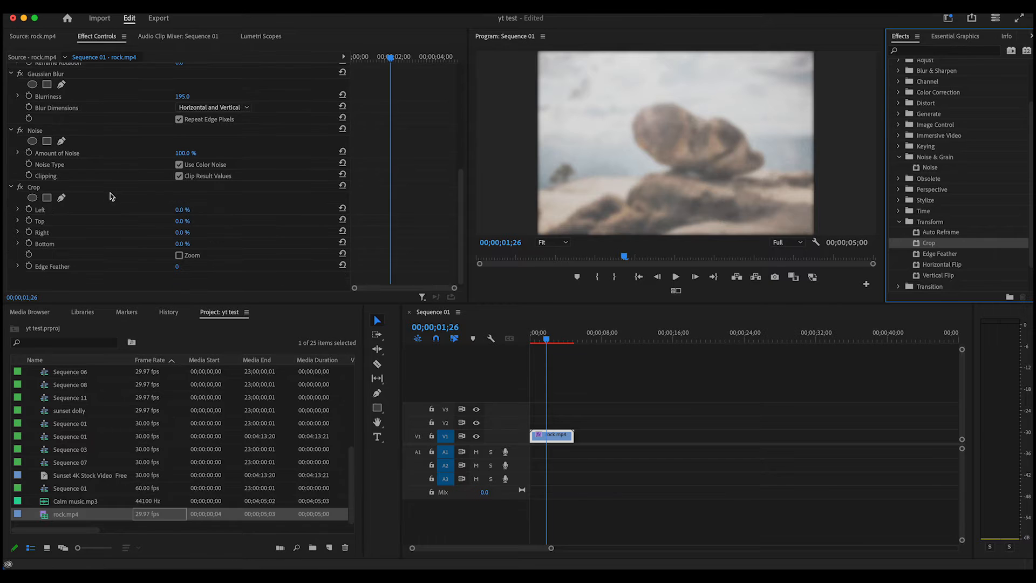
pyautogui.click(178, 210)
pyautogui.moveTo(178, 210); pyautogui.dragTo(378, 210)
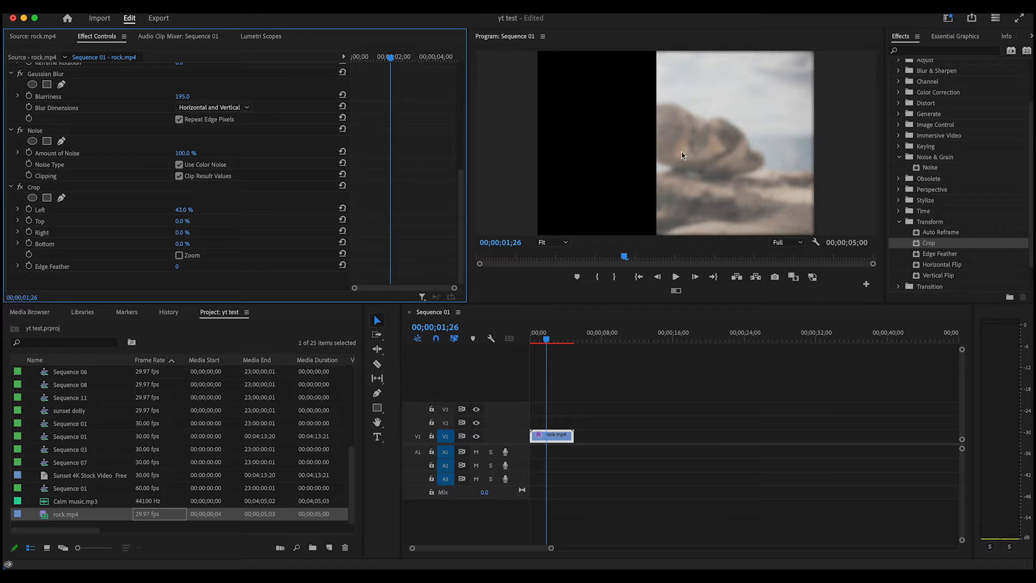
# Move the sequence playhead to 00;00;02;12
pyautogui.scroll(-1, 111, 149)
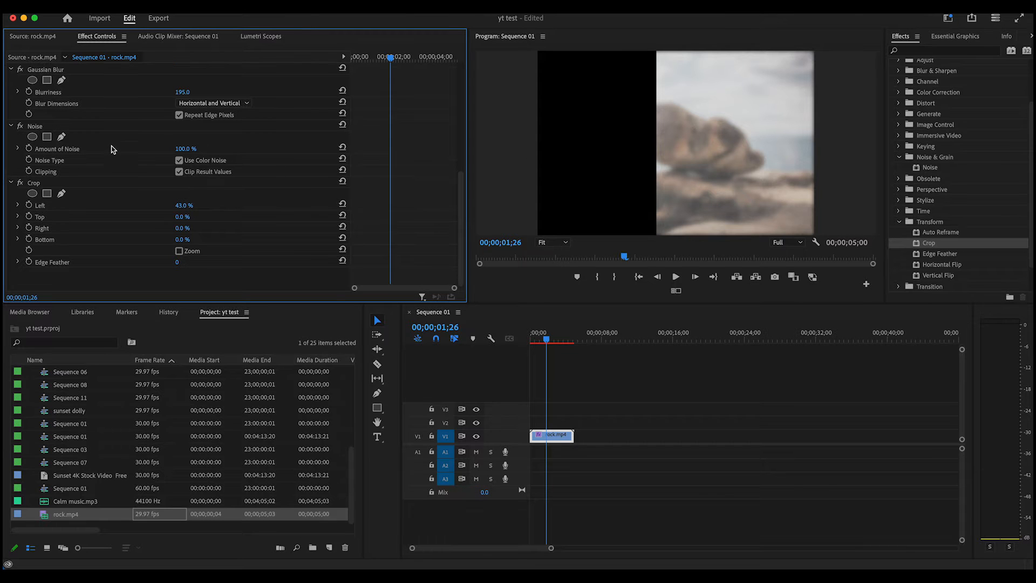
pyautogui.scroll(5, 112, 149)
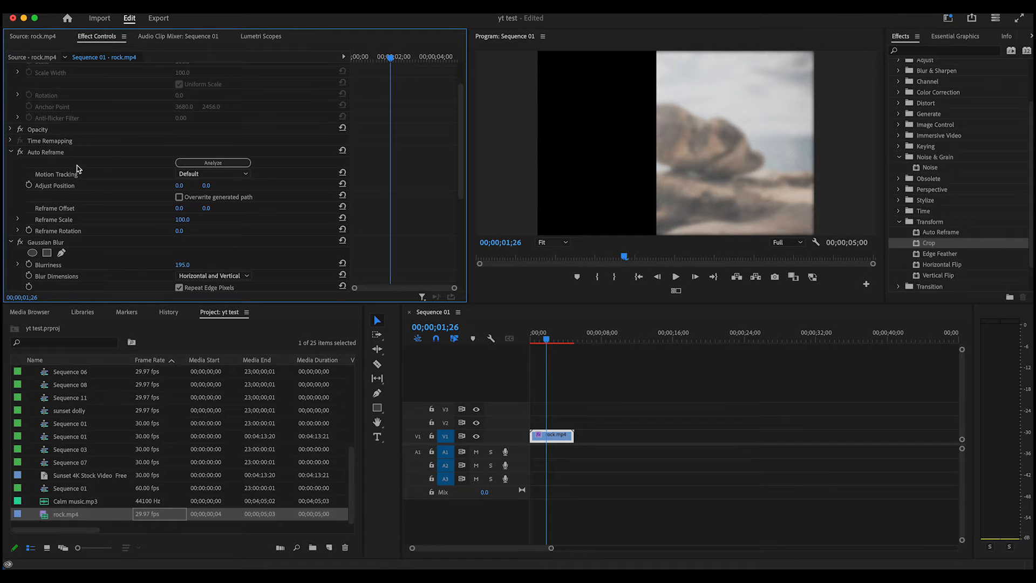
pyautogui.scroll(-1, 75, 160)
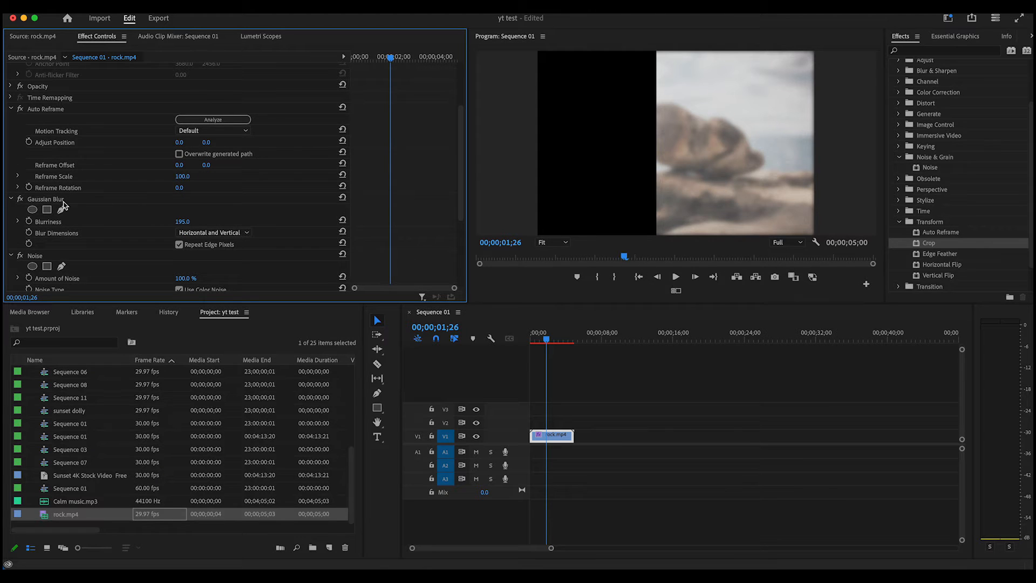
pyautogui.scroll(-3, 43, 263)
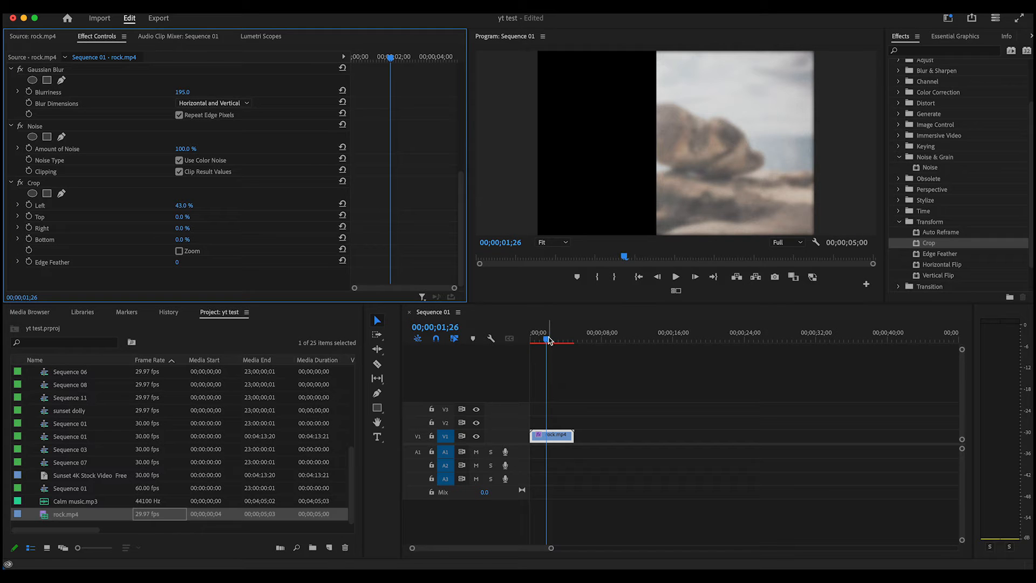
pyautogui.click(557, 341)
pyautogui.moveTo(557, 341); pyautogui.dragTo(551, 341)
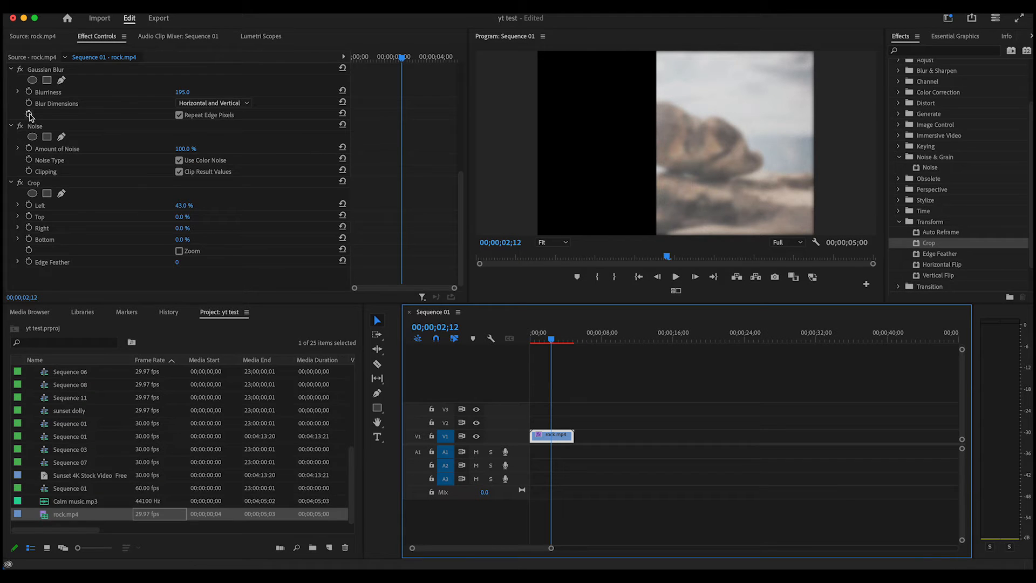
# Temporarily disable the Noise, Crop and Gaussian Blur effects on the rock.mp4 clip
pyautogui.scroll(1, 31, 118)
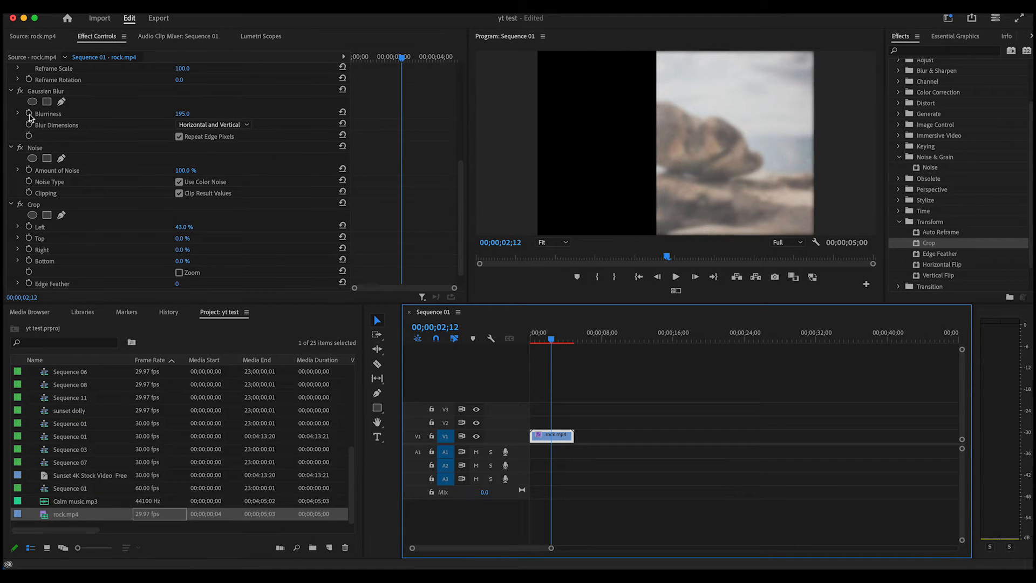
pyautogui.click(20, 147)
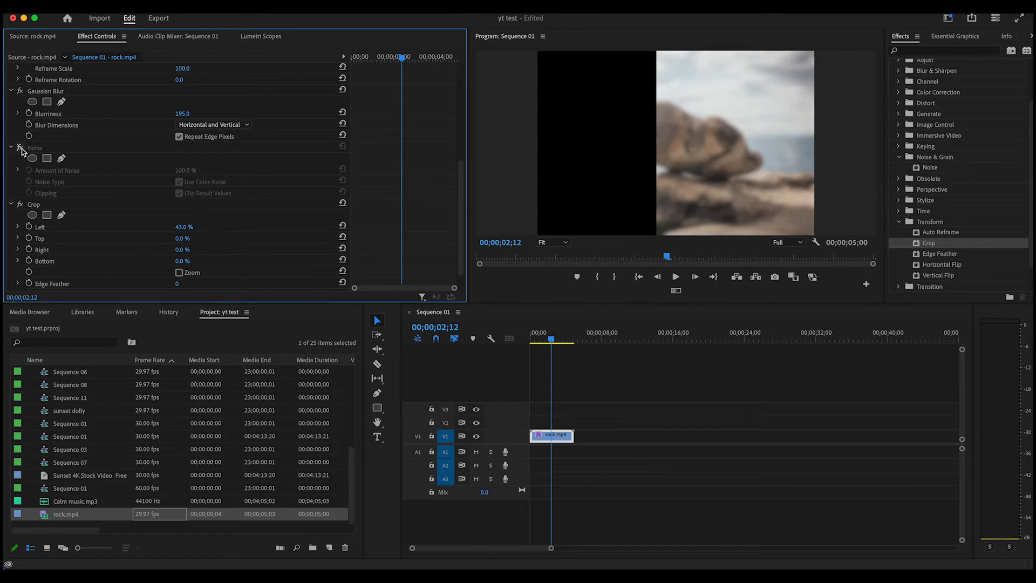
pyautogui.click(20, 204)
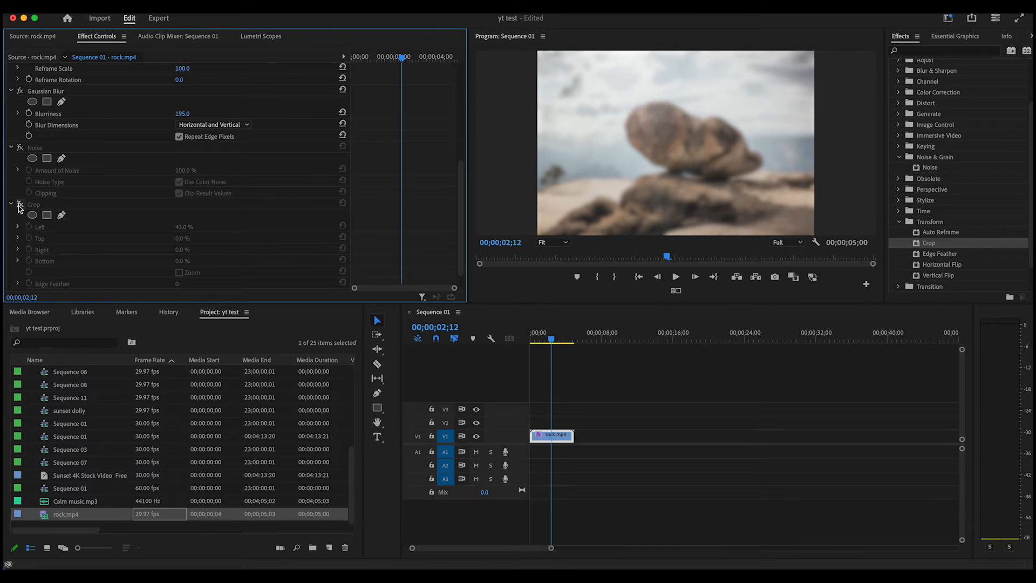
pyautogui.click(21, 91)
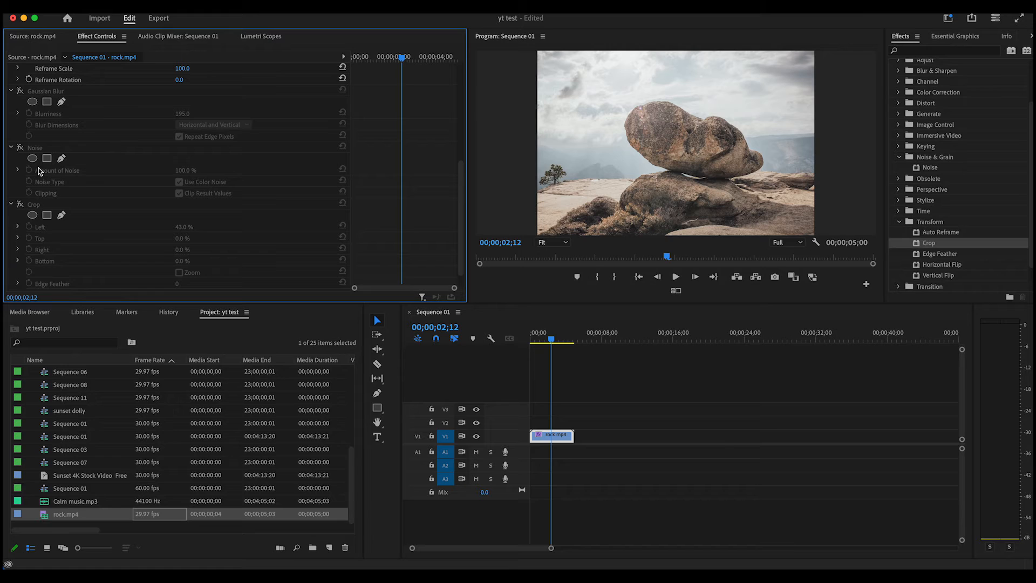
# Re-enable the Gaussian Blur, Noise and Crop effects on the rock.mp4 clip
pyautogui.click(20, 92)
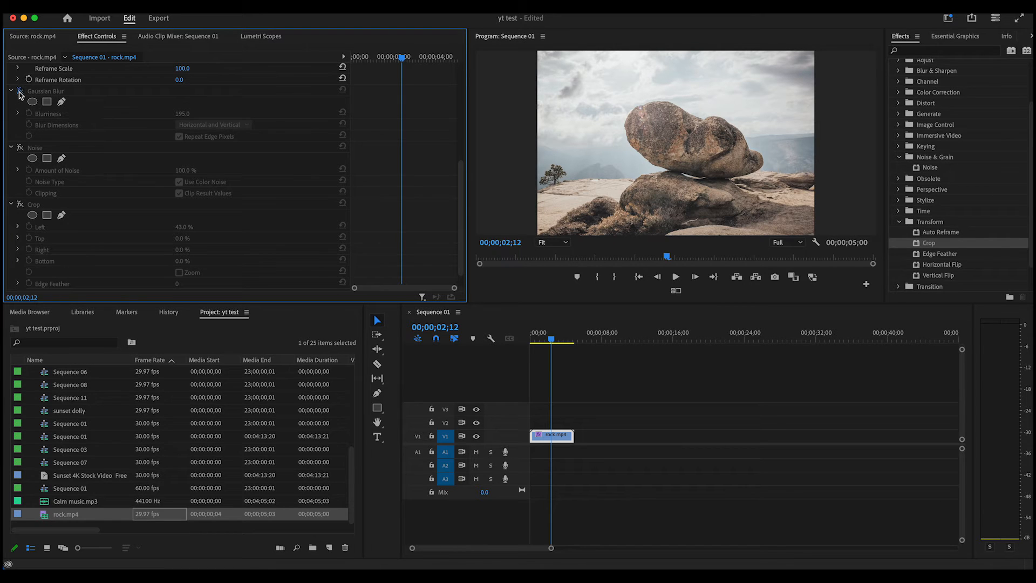
pyautogui.click(20, 147)
pyautogui.click(20, 204)
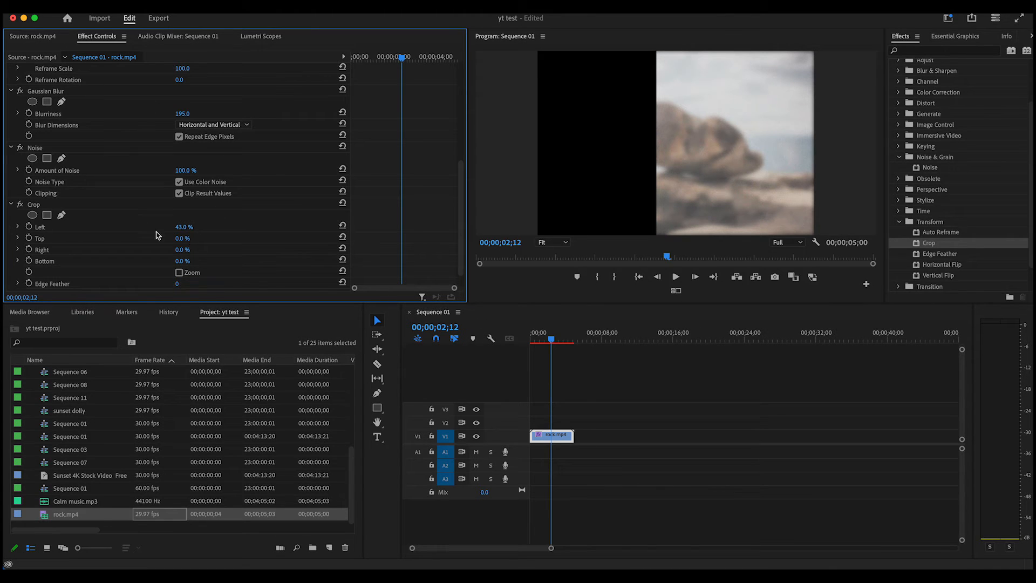
# Remove the clip's Motion, Opacity, Time Remapping, Gaussian Blur, Noise and Crop attributes, keeping Auto Reframe
pyautogui.rightClick(562, 440)
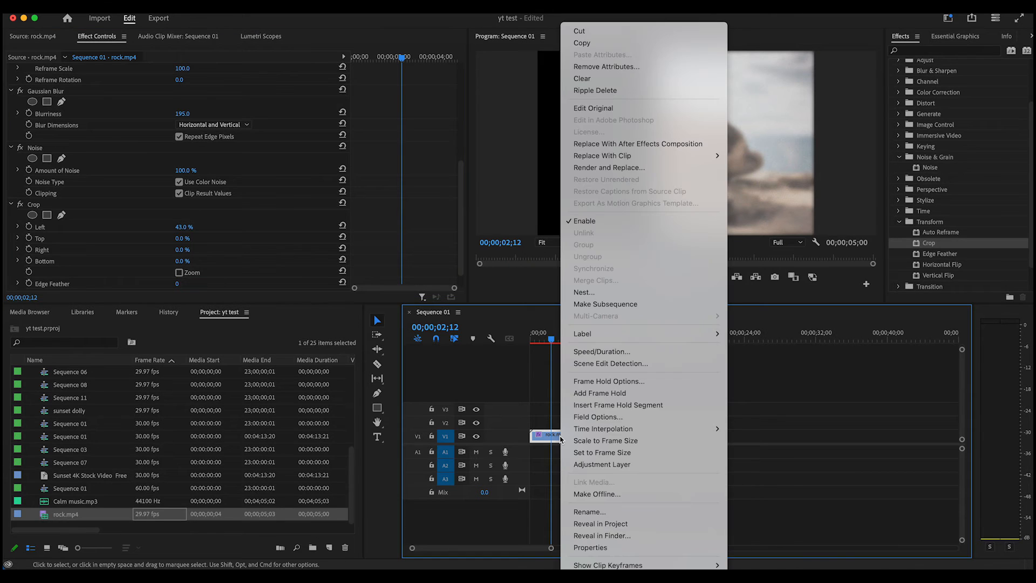
pyautogui.click(633, 66)
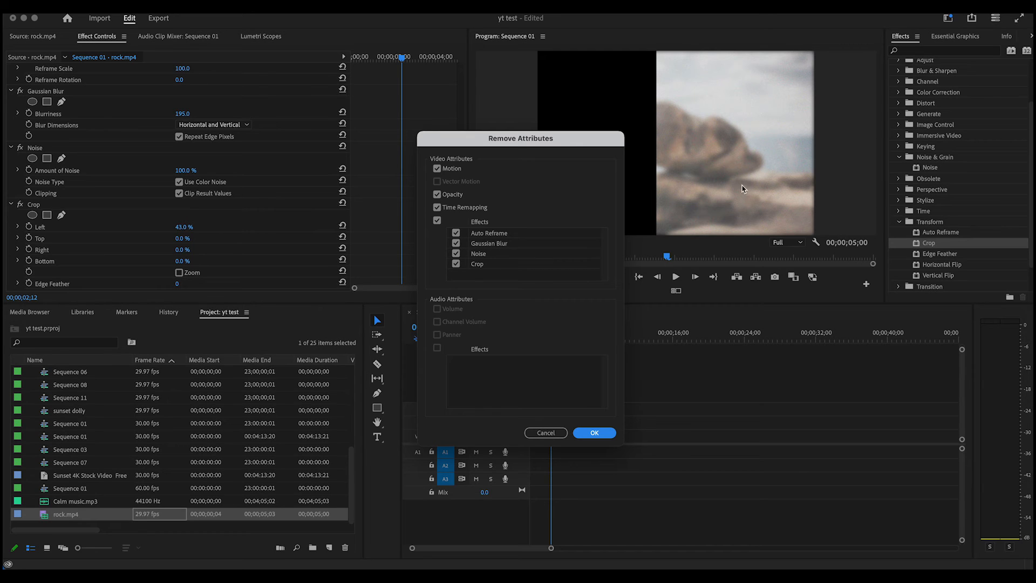
pyautogui.click(456, 234)
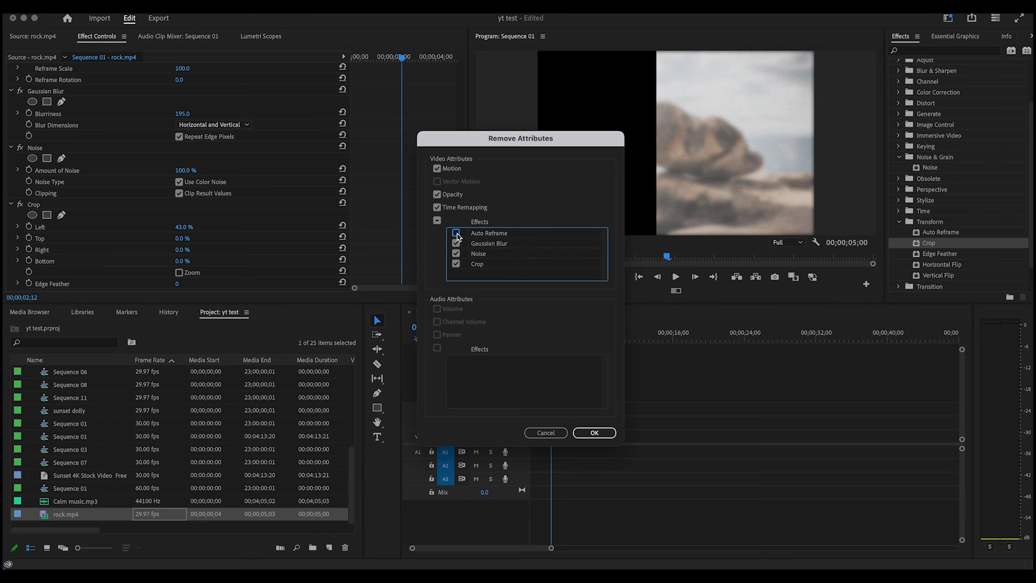
pyautogui.click(596, 432)
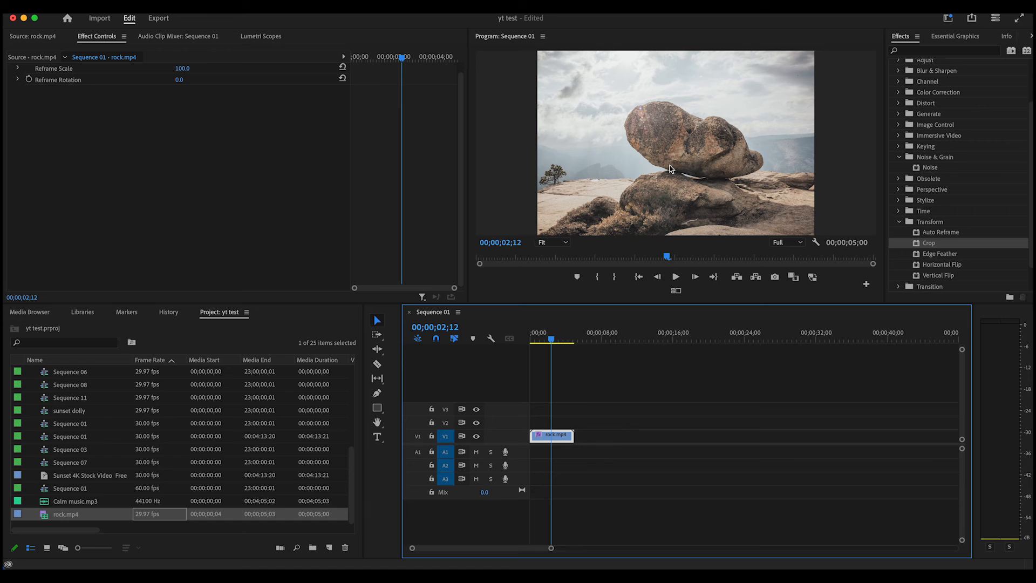
pyautogui.rightClick(565, 441)
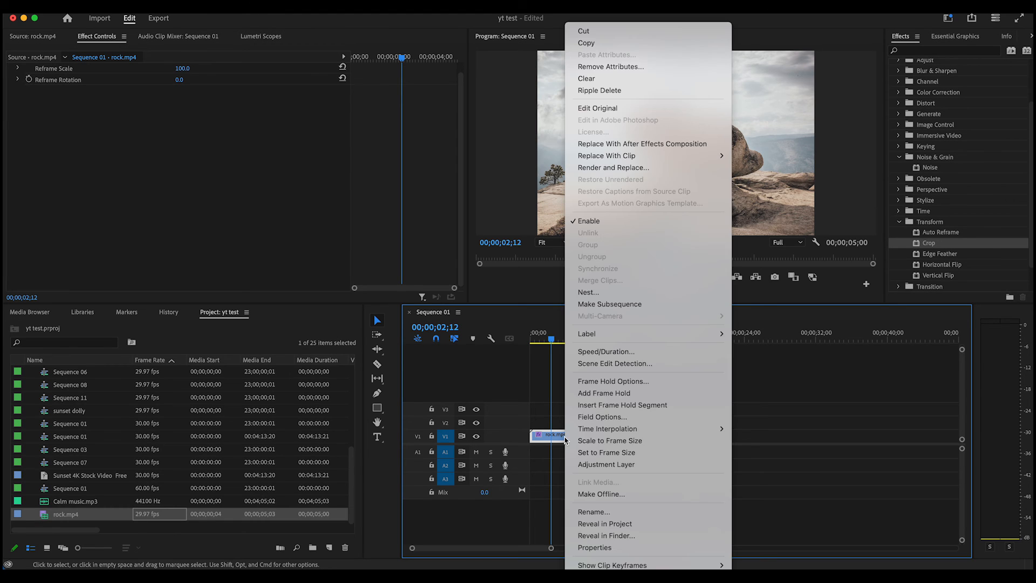
pyautogui.click(633, 72)
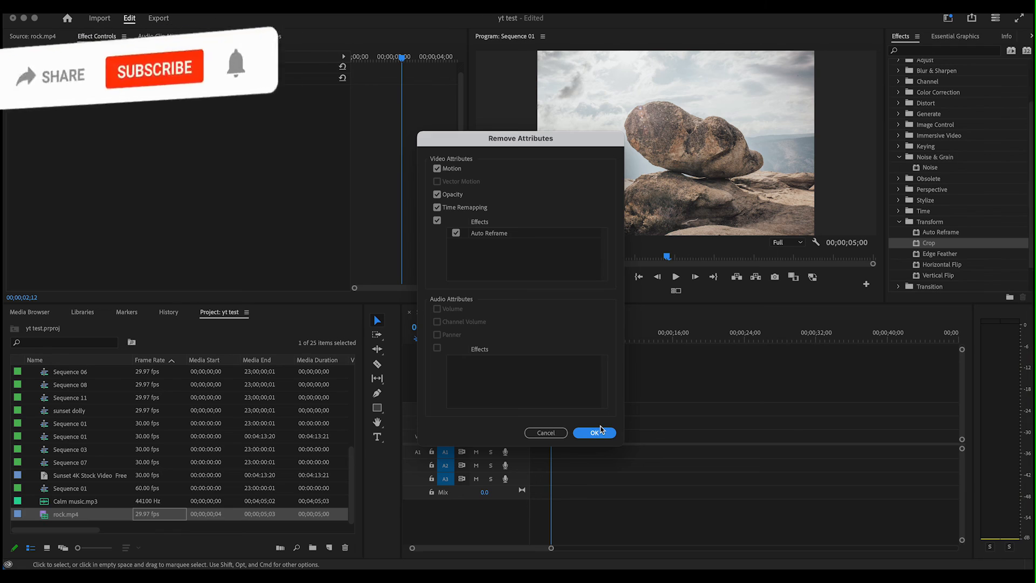
pyautogui.click(545, 433)
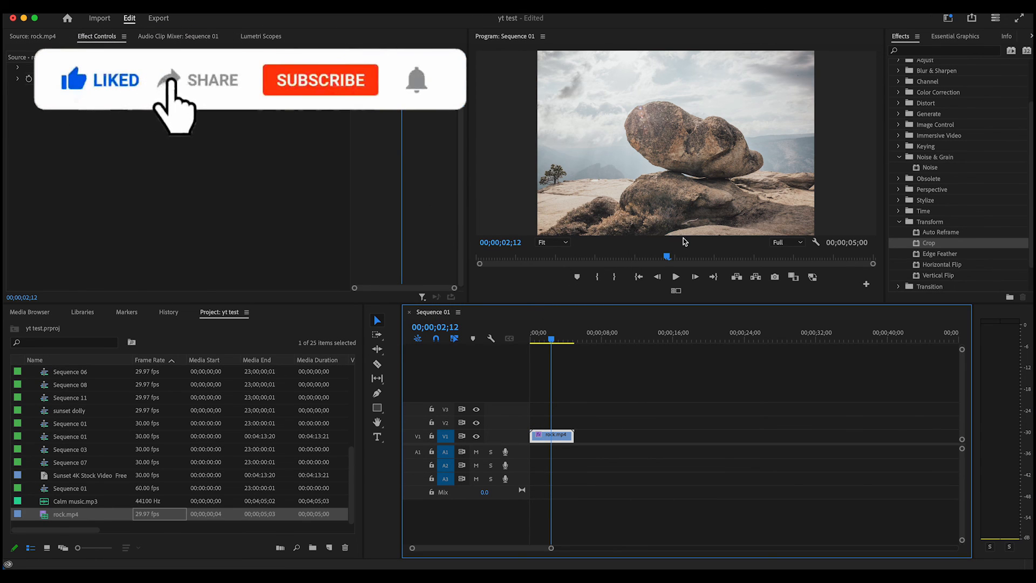